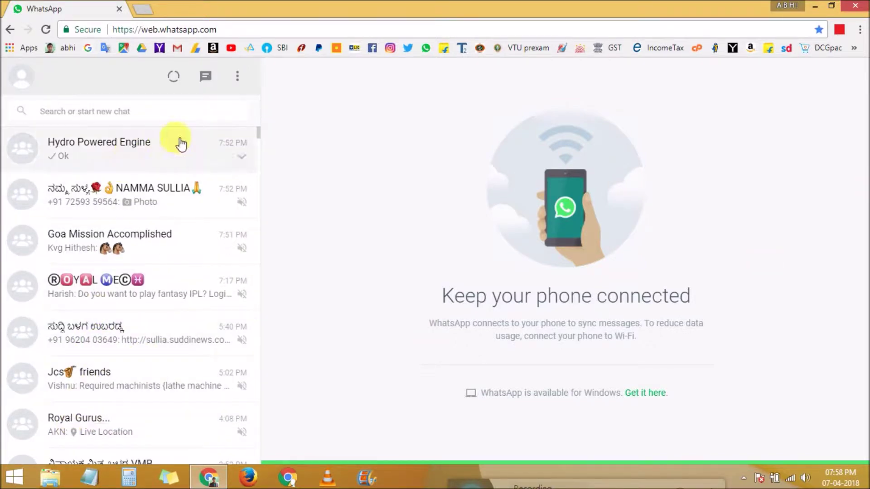
Open the VMB group chat and download the "good morning" elephant image from its full-size view.
scroll(163, 226, down, 5)
click(140, 311)
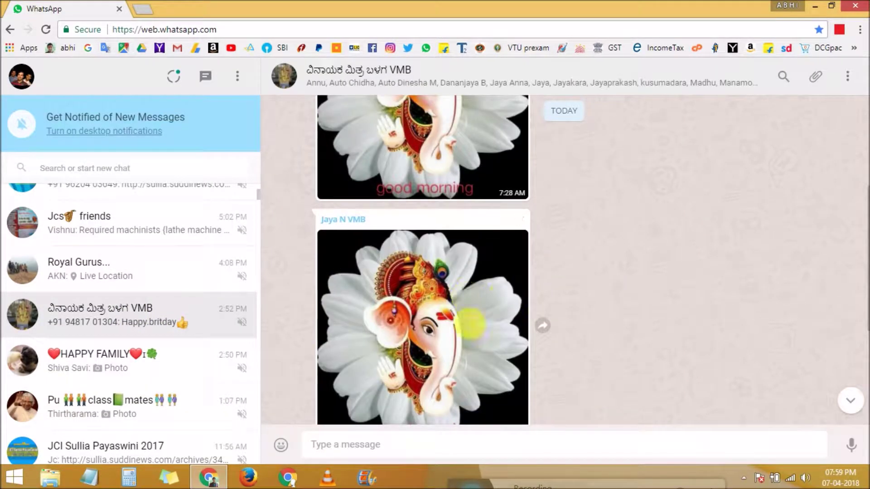
click(466, 289)
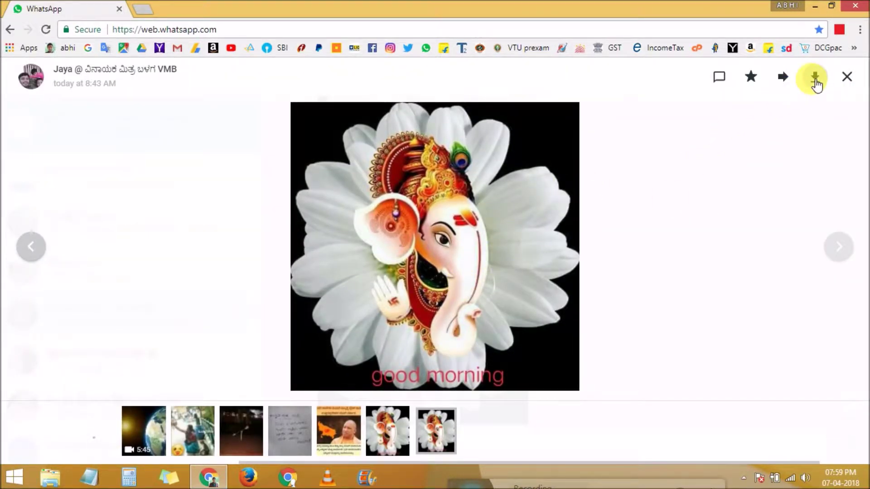
click(815, 81)
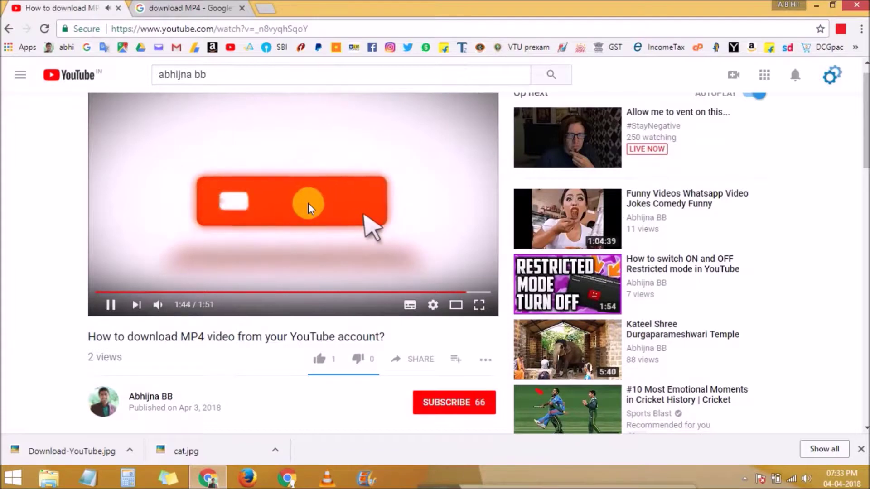
Subscribe to the channel of the YouTube video, remove the subscription, and subscribe again.
click(469, 407)
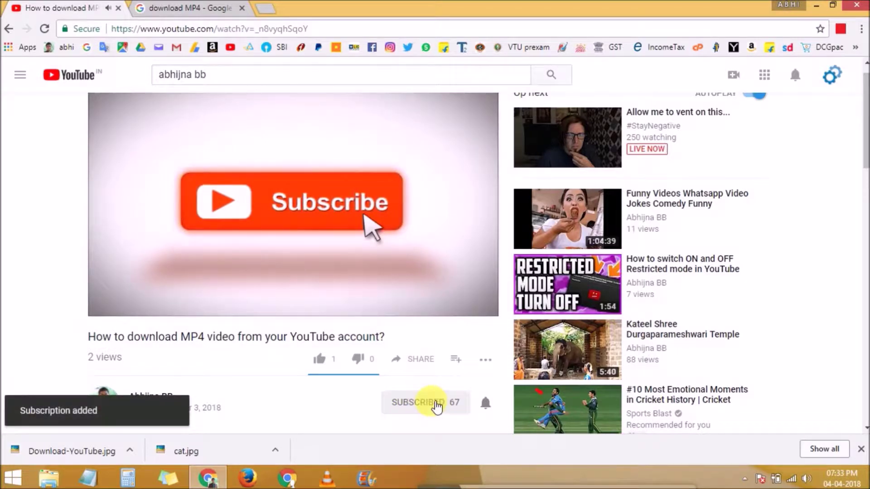
click(427, 402)
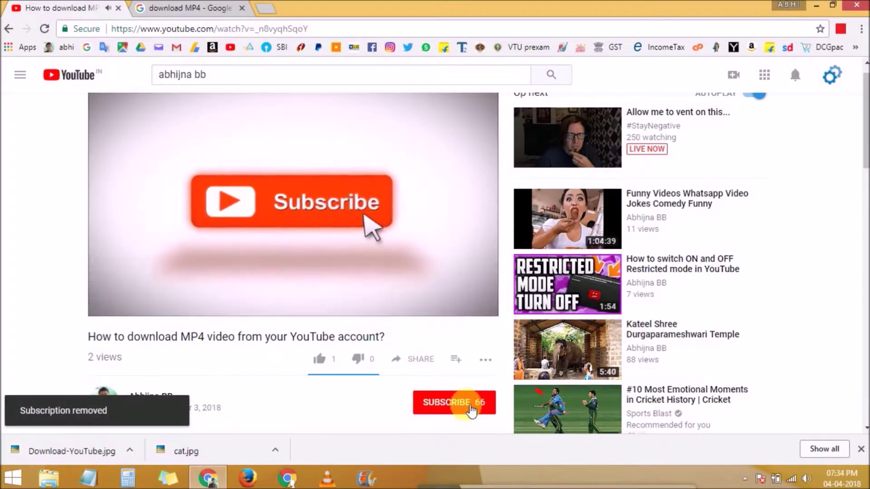
click(458, 405)
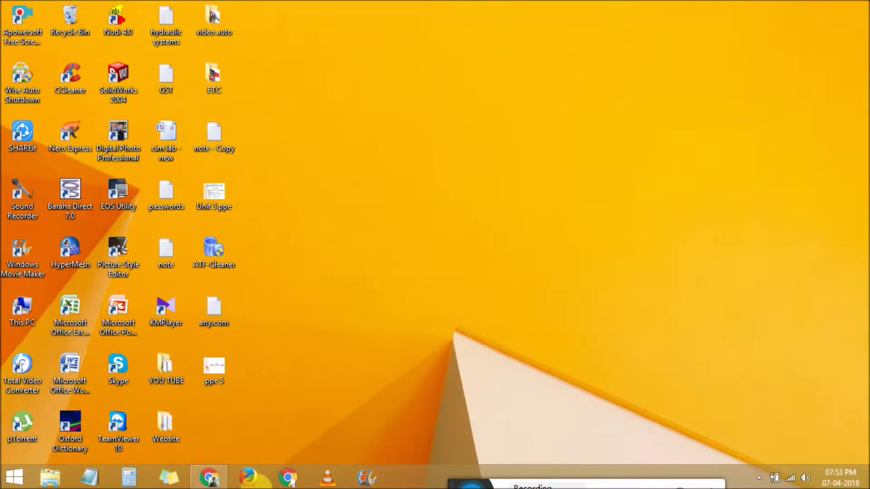
Open Chrome from the desktop and load web.whatsapp.com.
click(205, 473)
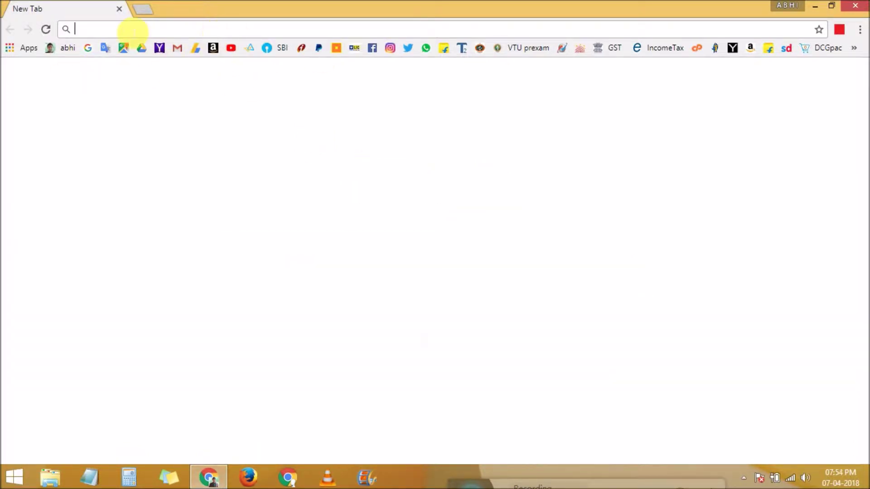
text(web.)
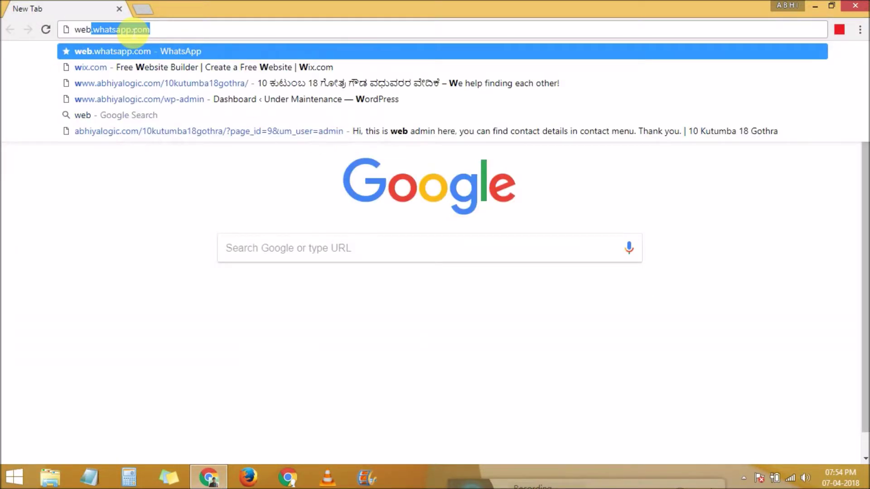
text(wha)
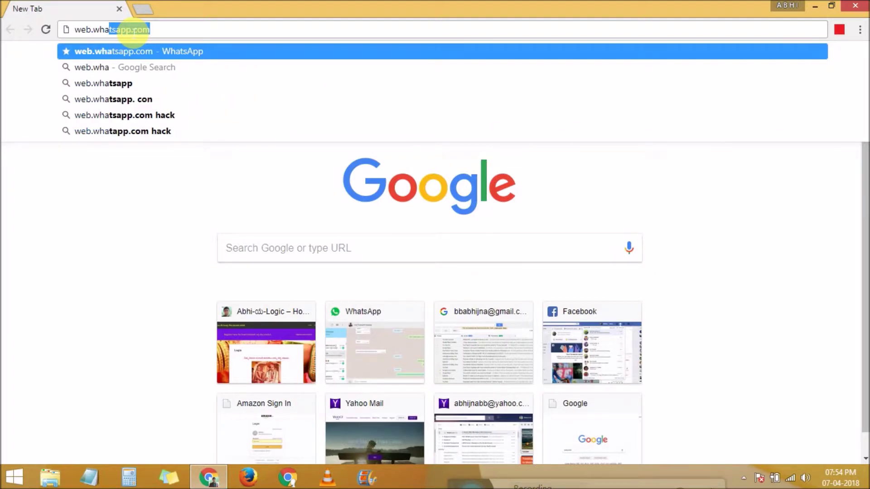
text(ts)
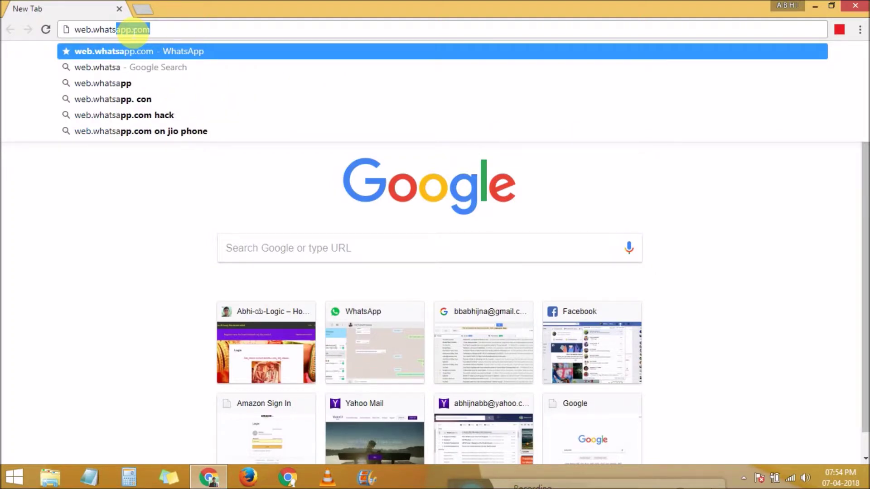
text(app.com)
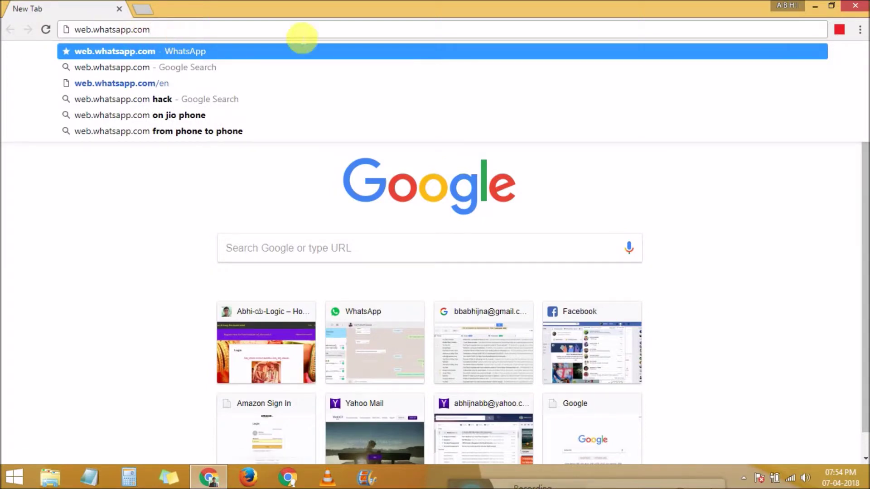
key(Return)
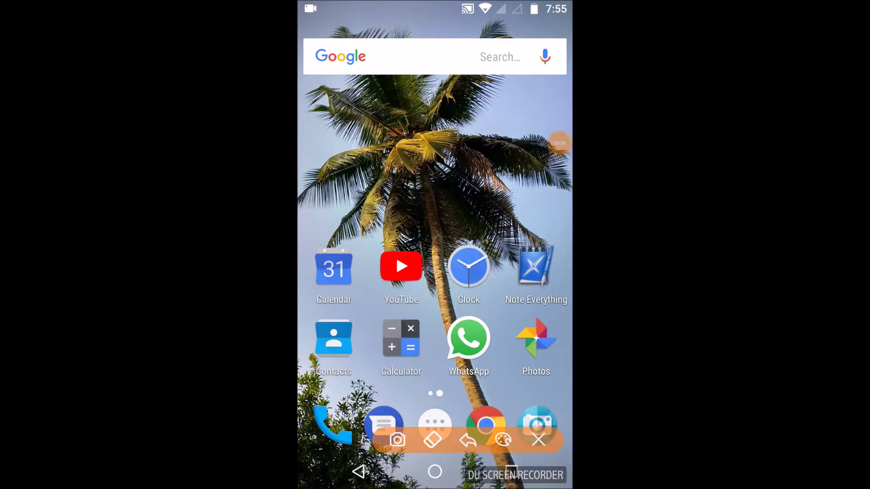
Circle the WhatsApp icon in orange on the phone's home screen, clear the drawing, and open WhatsApp.
mouse_move(448, 313)
mouse_down()
mouse_move(450, 368)
mouse_move(509, 340)
mouse_move(443, 329)
mouse_up()
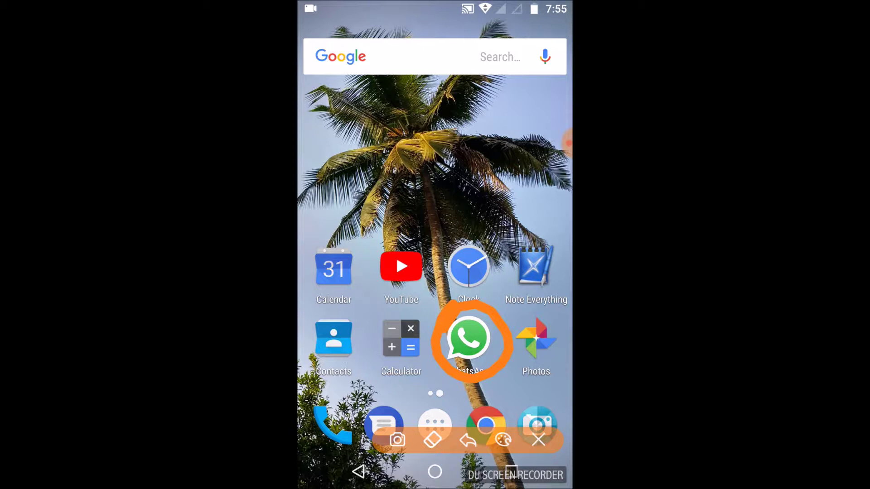
click(539, 439)
click(471, 337)
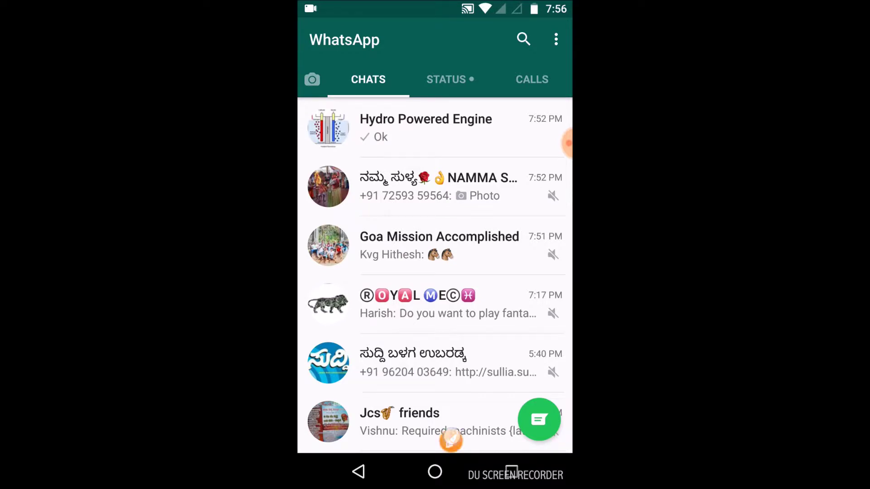
Draw an orange arrow to WhatsApp's three-dot control on the phone, clear it, and show the additional options.
click(451, 441)
drag(541, 63, 476, 145)
mouse_move(515, 67)
mouse_down()
mouse_move(550, 53)
mouse_move(541, 109)
mouse_up()
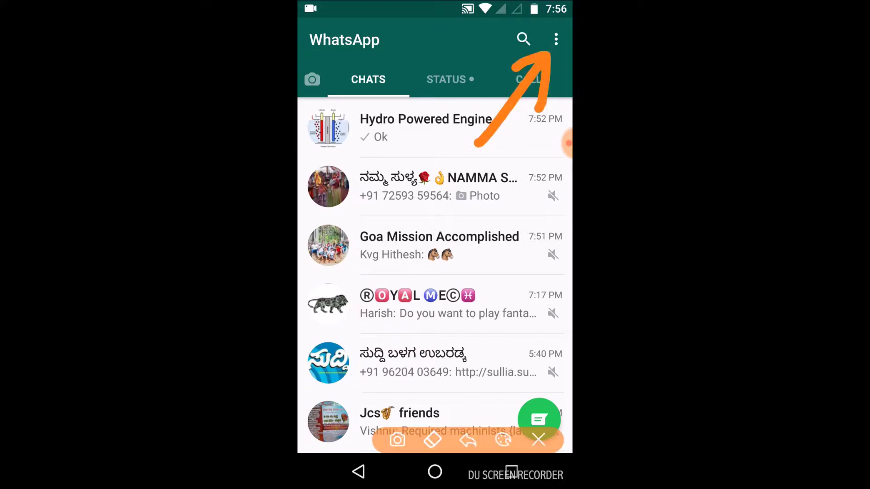
click(538, 440)
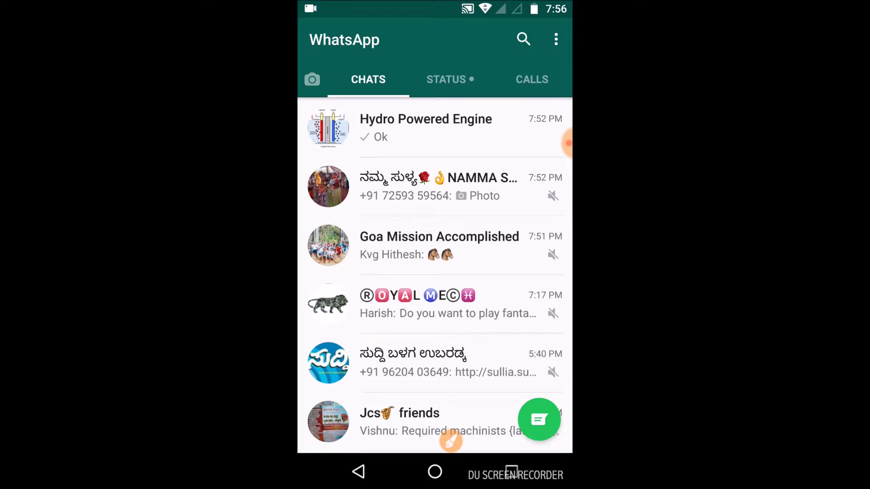
click(556, 39)
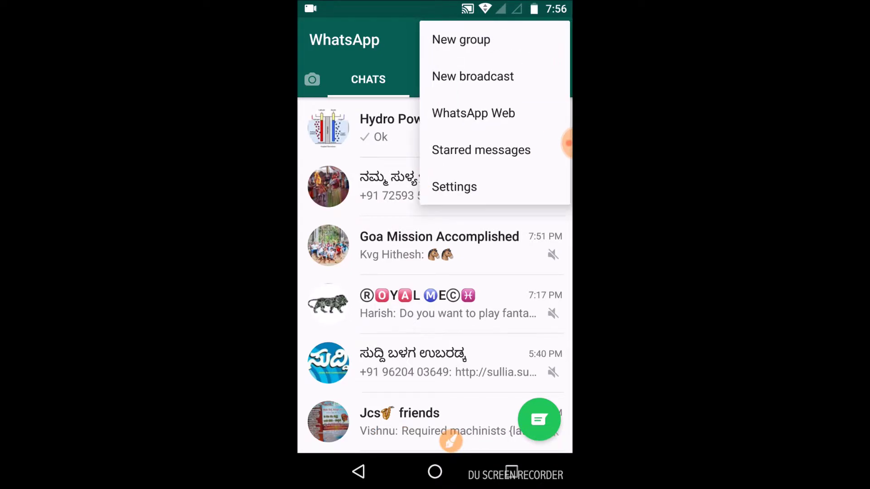
Circle the WhatsApp Web option in orange, clear the drawing, and open WhatsApp Web on the phone.
click(567, 144)
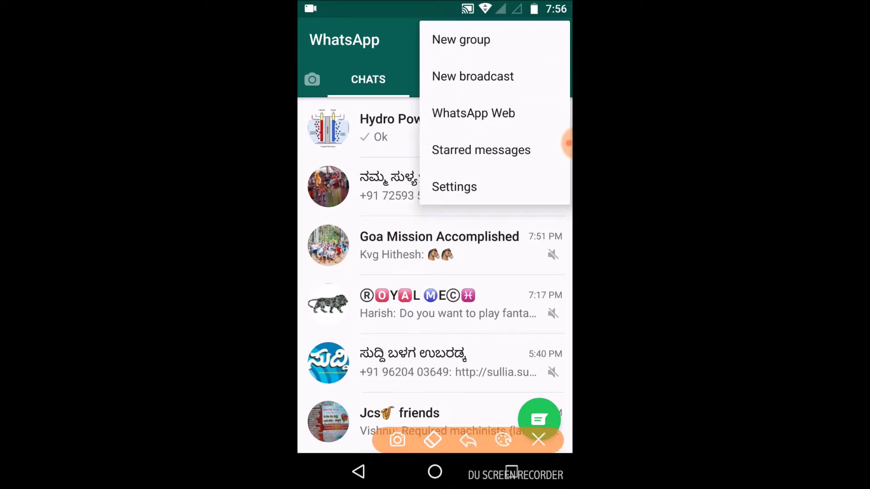
click(538, 440)
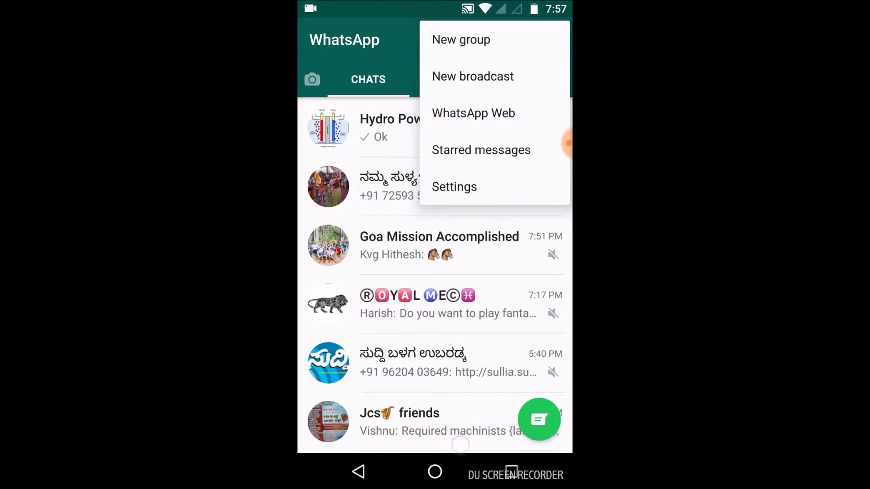
click(460, 444)
mouse_move(533, 94)
mouse_down()
mouse_move(414, 105)
mouse_move(525, 120)
mouse_move(526, 91)
mouse_up()
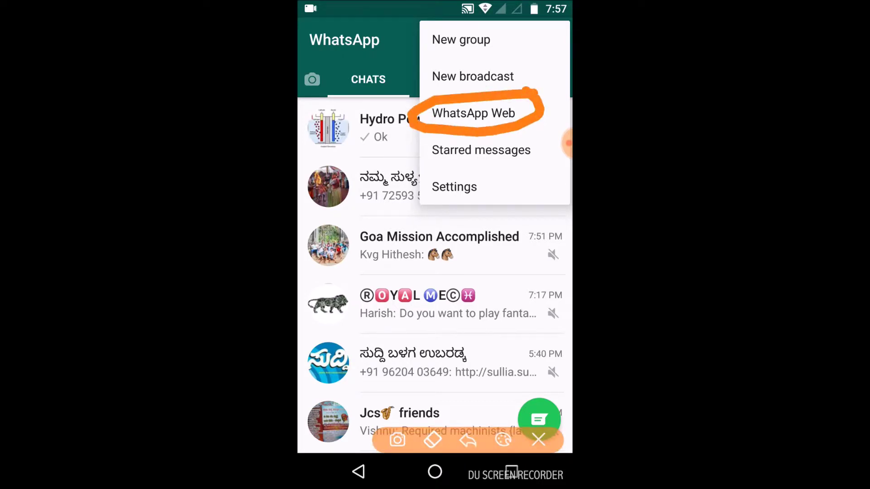
click(538, 440)
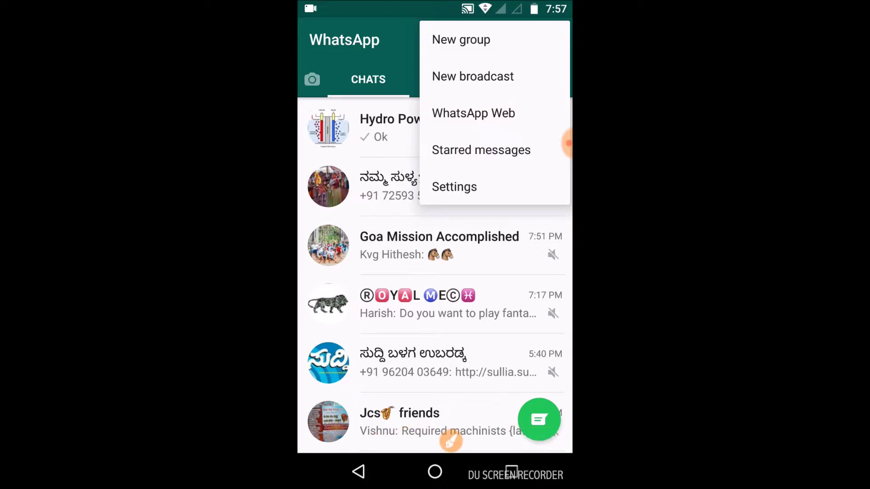
click(481, 114)
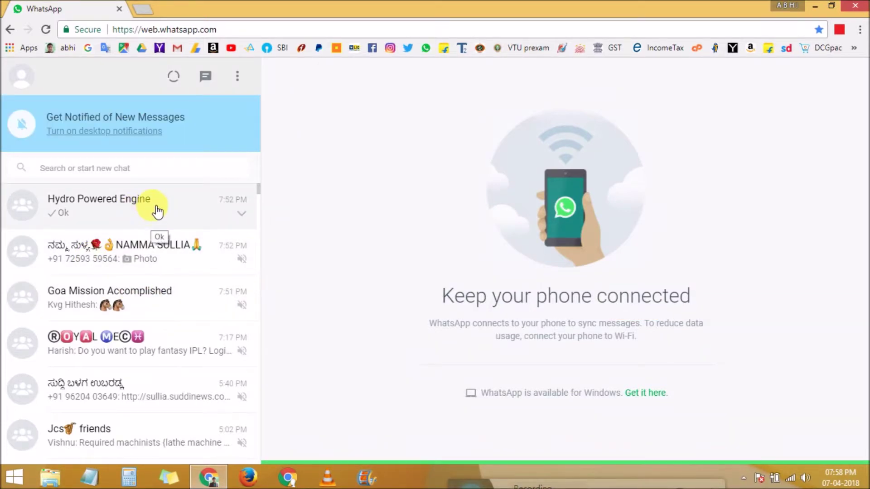
In WhatsApp Web in the browser, open the Hydro Powered Engine chat and view the message options of the 0:15 video.
click(194, 225)
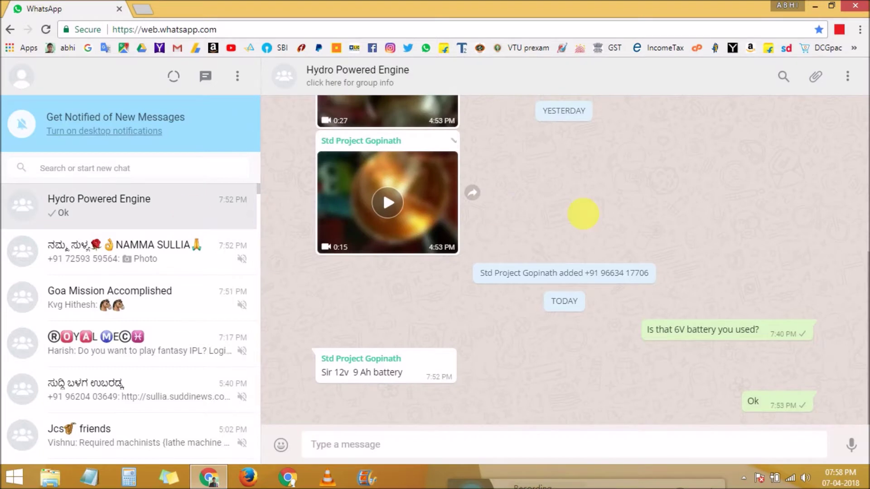
click(448, 141)
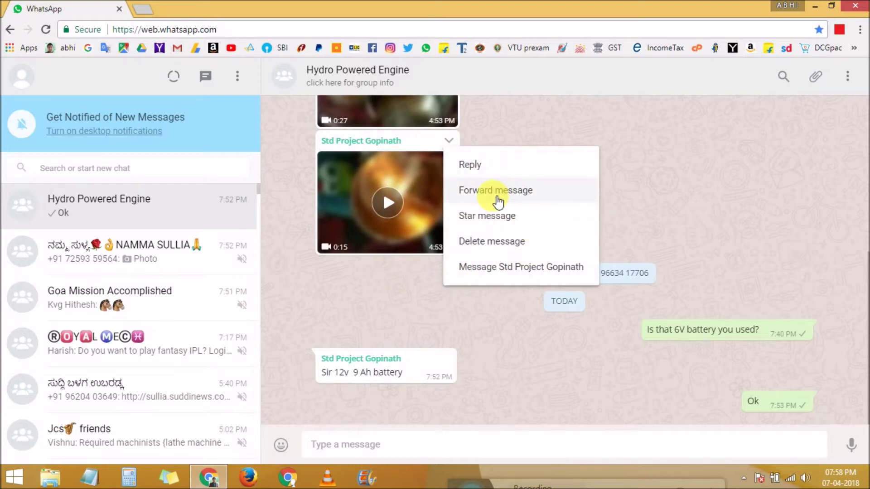
click(374, 270)
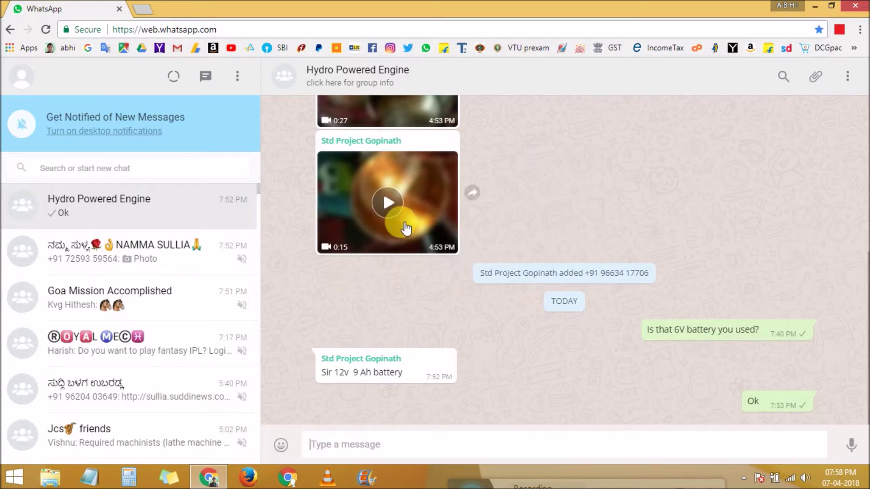
click(418, 220)
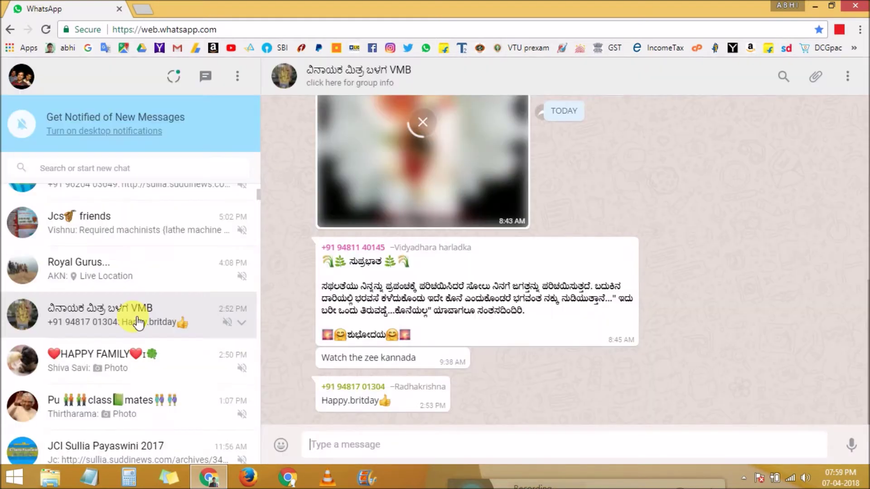
Find the "good morning" picture posted at 8:43 AM in the VMB group chat, enlarge it and download it.
scroll(471, 299, up, 5)
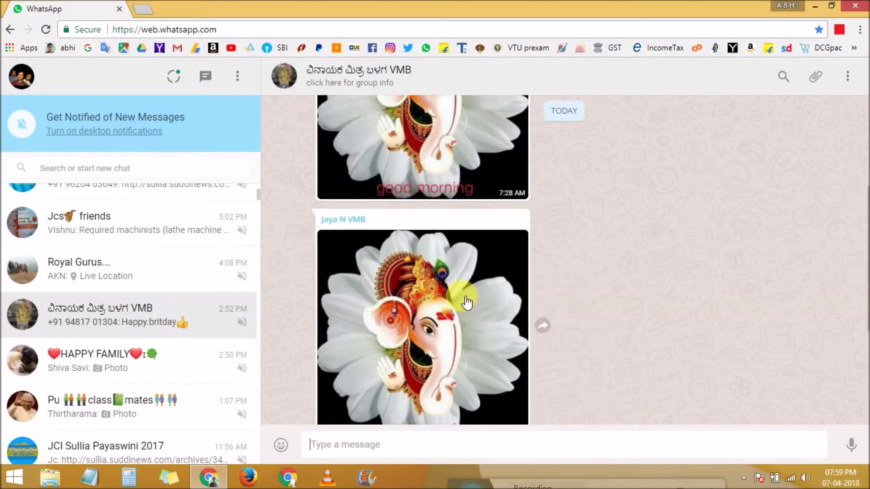
click(485, 294)
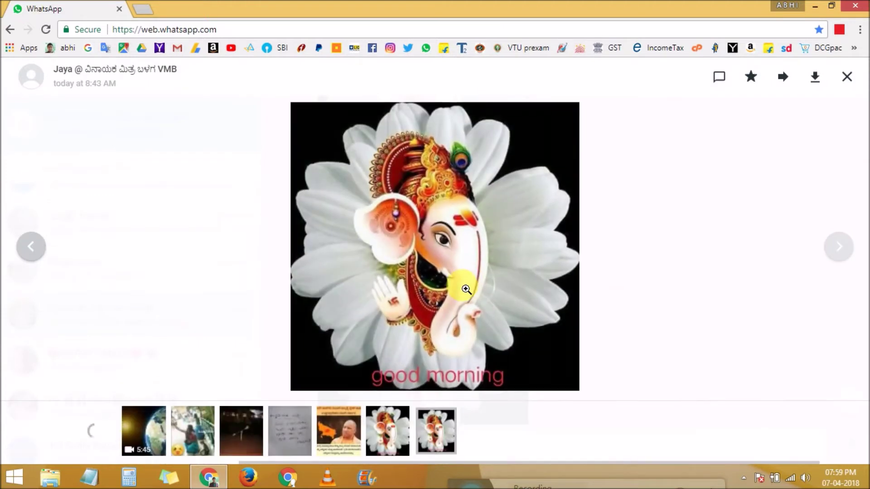
click(815, 80)
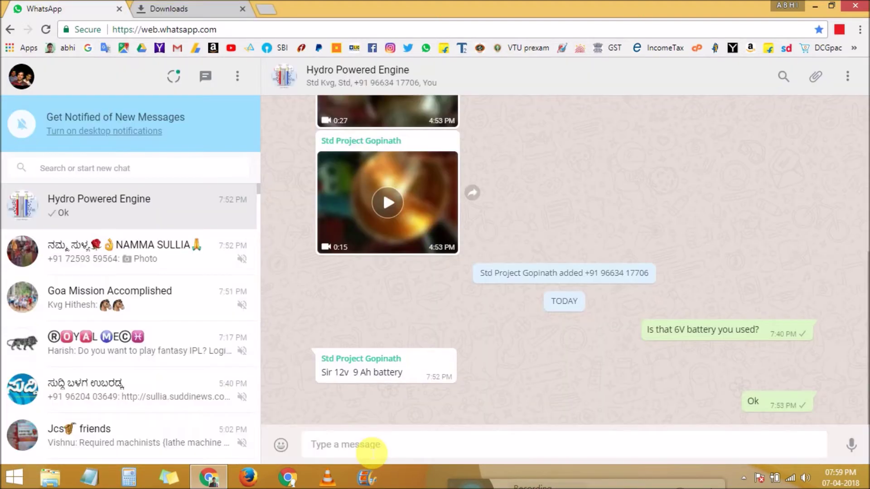
Write "you can chat here ......" as a draft in the Hydro Powered Engine chat, and look through the account's profile details.
text(you can chat here ......)
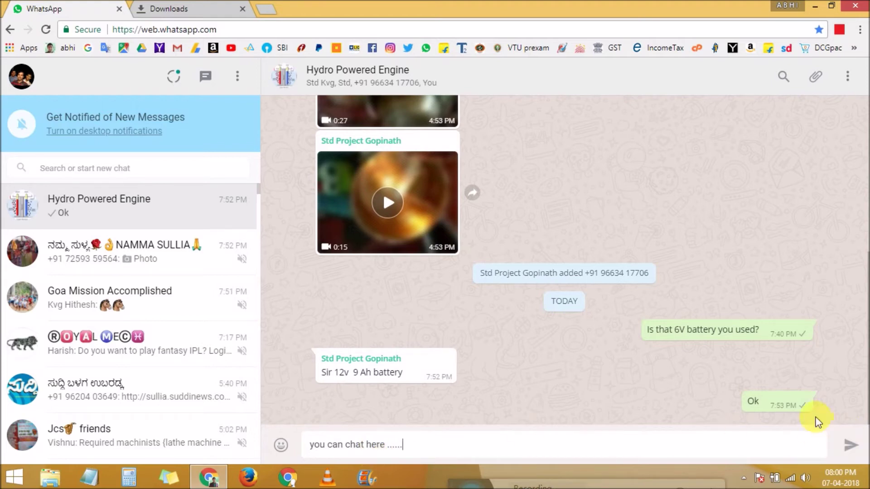
click(26, 72)
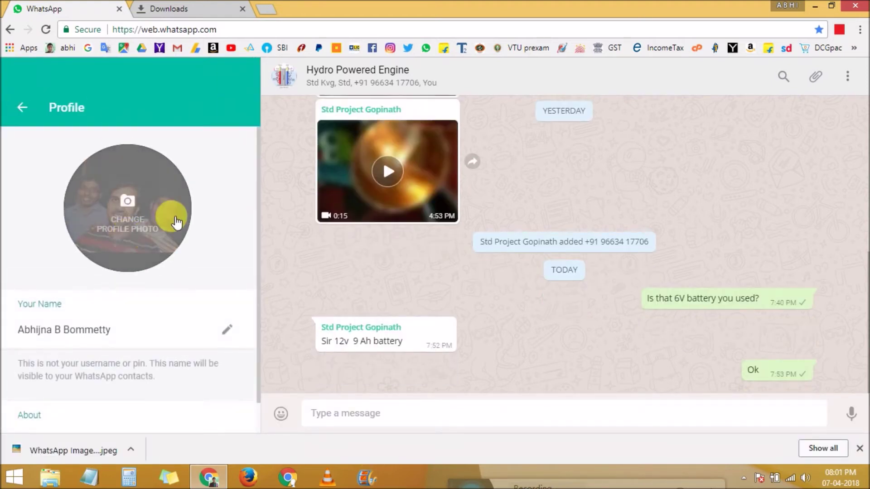
scroll(219, 277, down, 2)
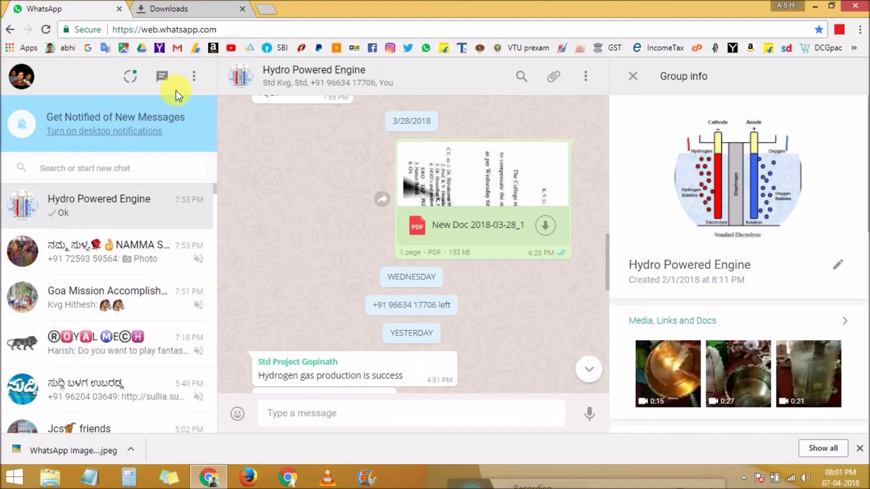
Log out of WhatsApp Web.
click(195, 77)
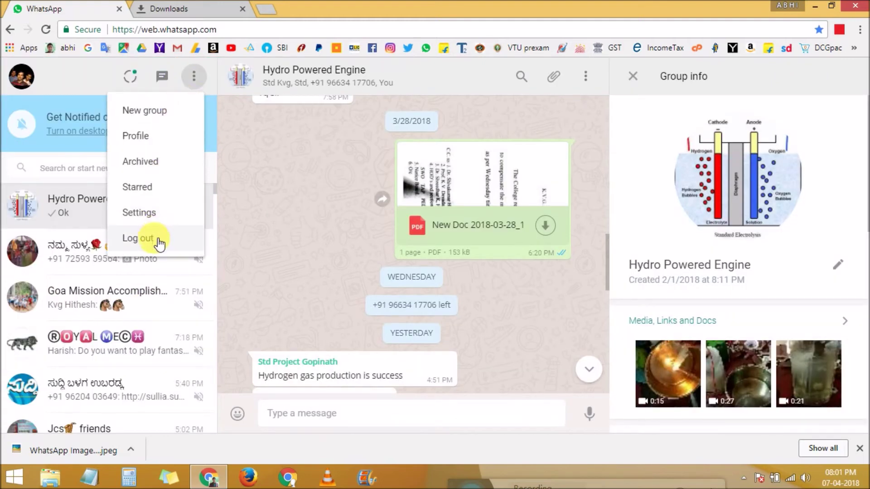
click(136, 239)
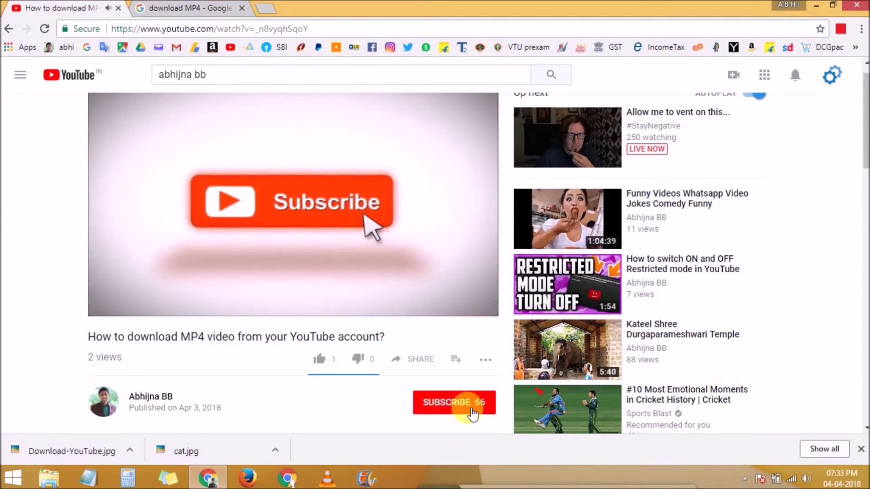
On the YouTube video page, subscribe to the channel, cancel the subscription, and subscribe once more.
click(471, 412)
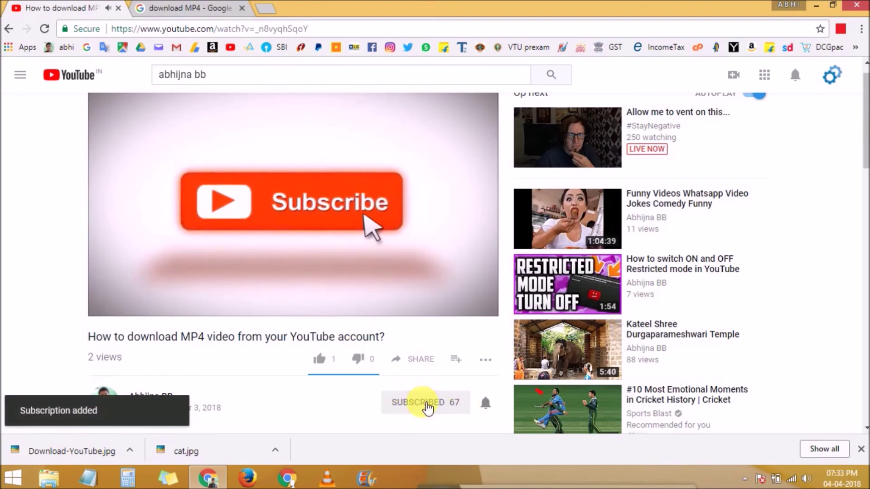
click(432, 402)
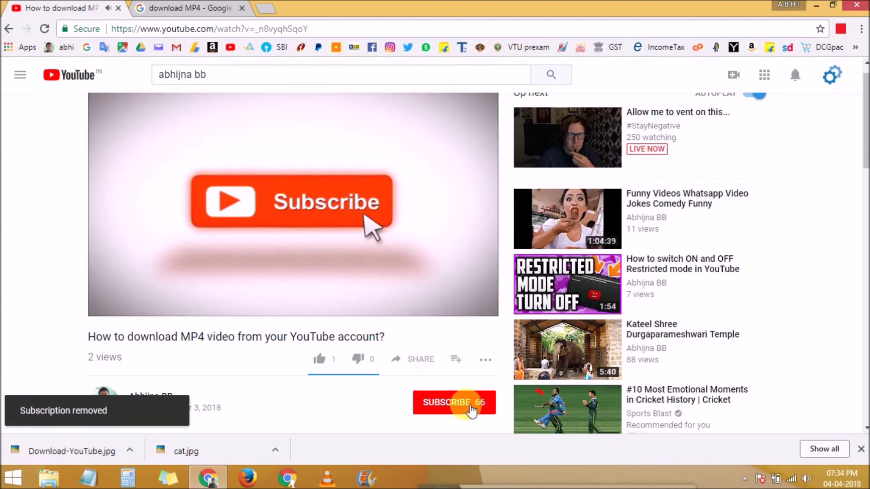
click(454, 402)
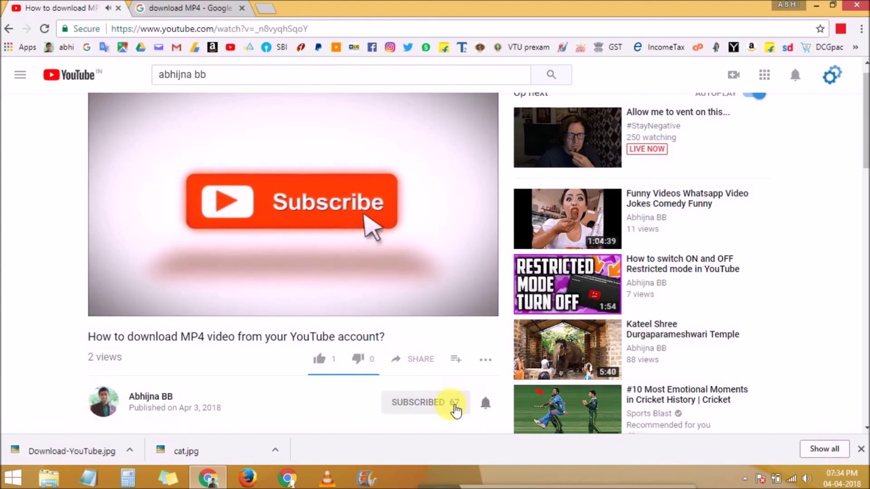